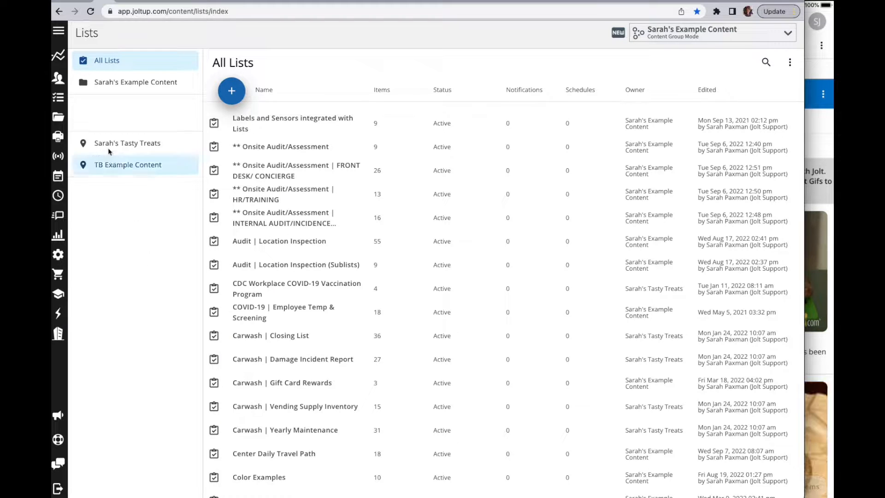
Open the settings of the list template "Audit | Location Inspection (Sublists)".
left_click(87, 99)
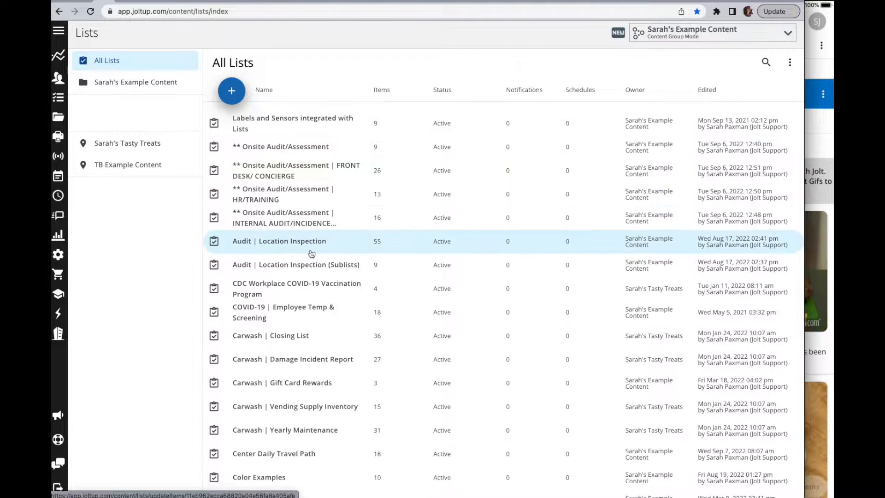
left_click(308, 266)
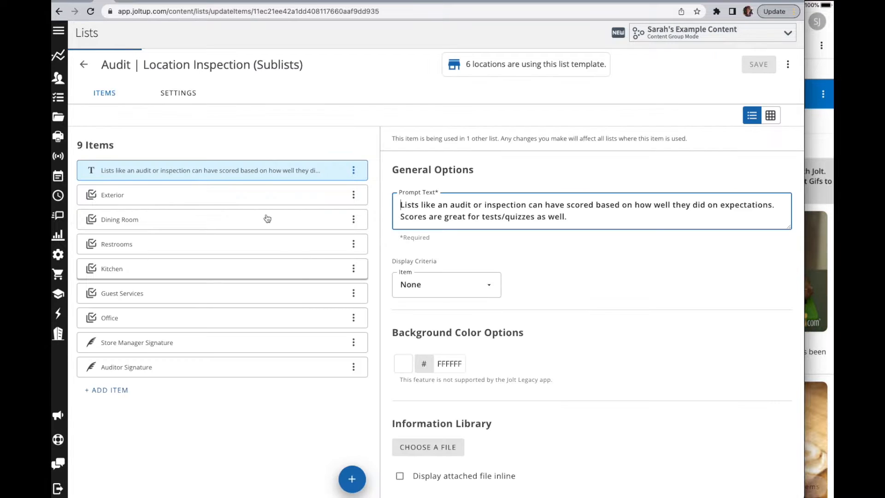
left_click(183, 94)
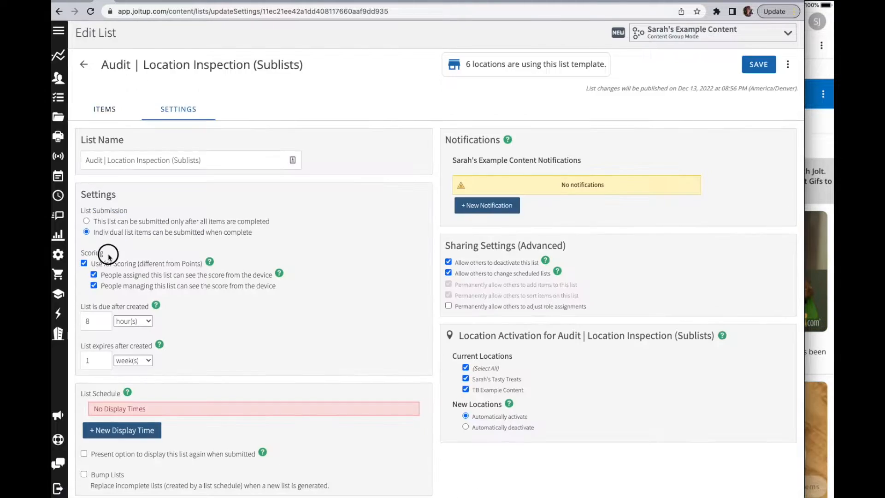
Examine the list's scoring options, including who can see the score, and the roles managing it under role-based access.
left_click_drag(104, 253, 81, 253)
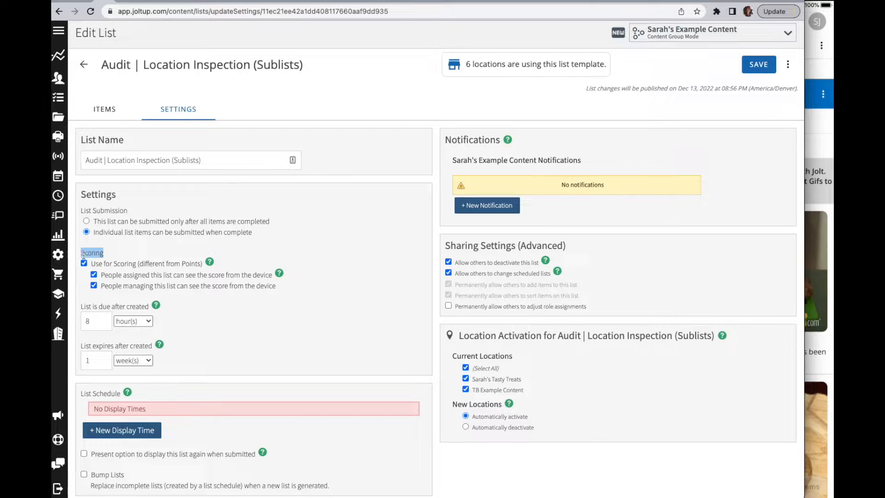
double_click(144, 278)
double_click(148, 287)
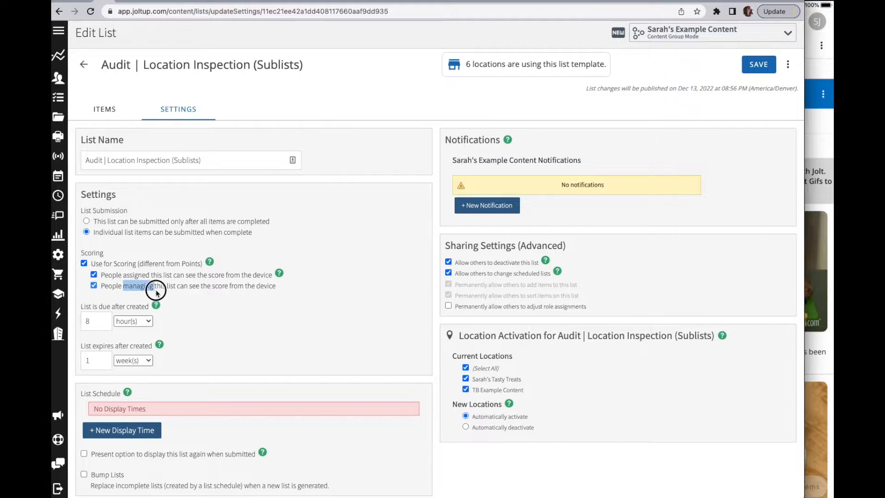
scroll(180, 360, "down", 7)
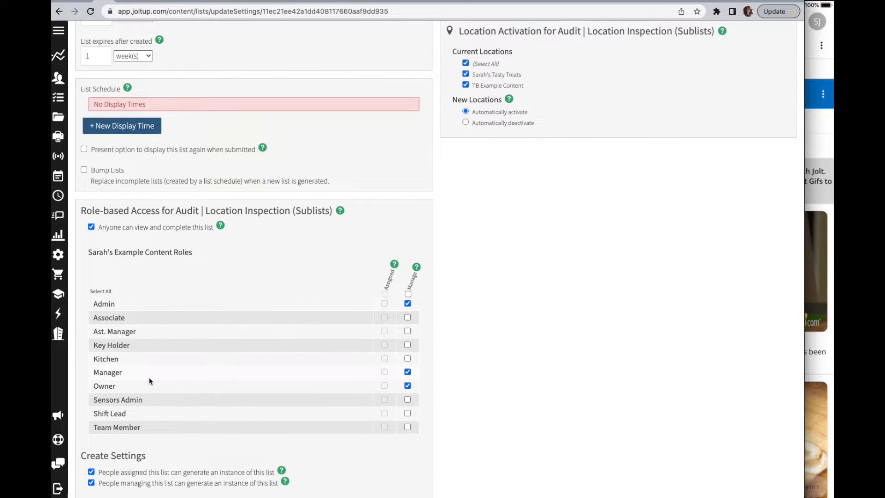
scroll(148, 381, "up", 1)
scroll(149, 381, "up", 6)
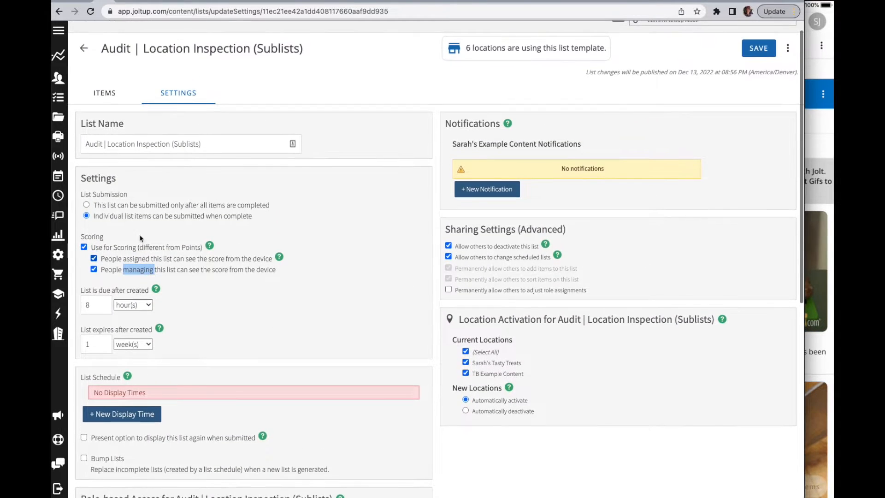
Return to the audit list's items and add a new Yes/No item.
left_click(107, 93)
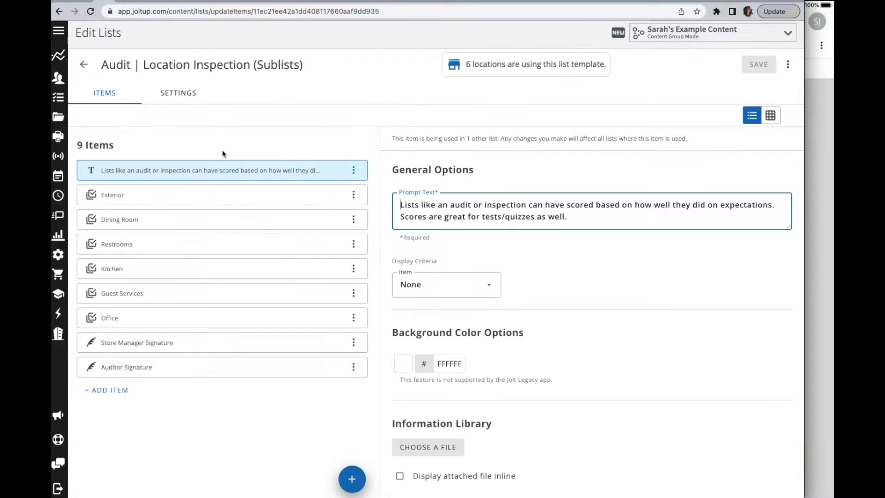
left_click(126, 390)
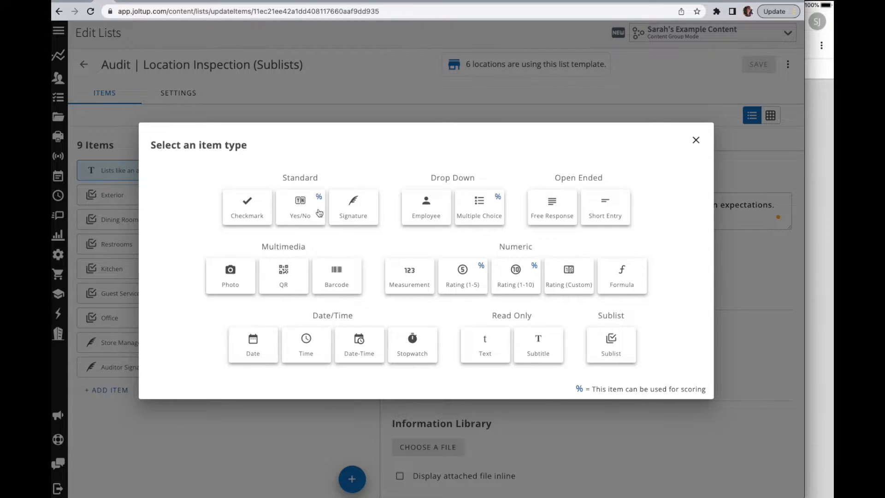
left_click(304, 215)
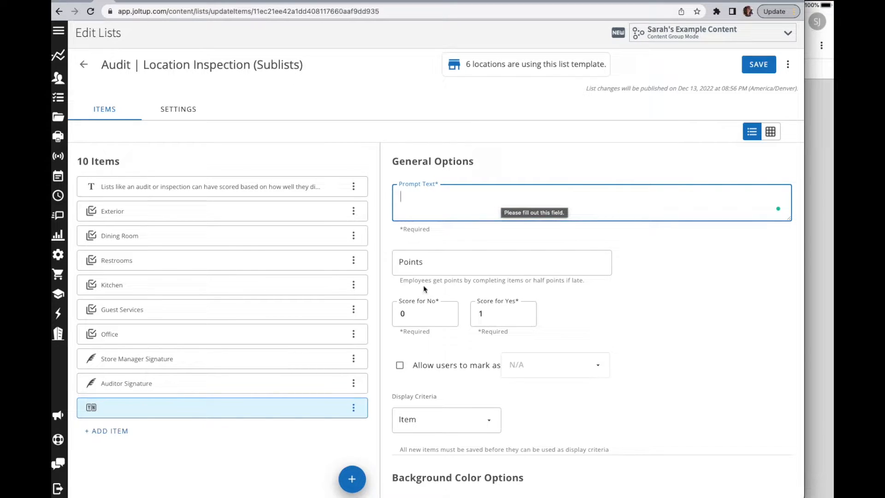
Set the new Yes/No item's score for Yes to 0 and its score for No to 5.
double_click(420, 310)
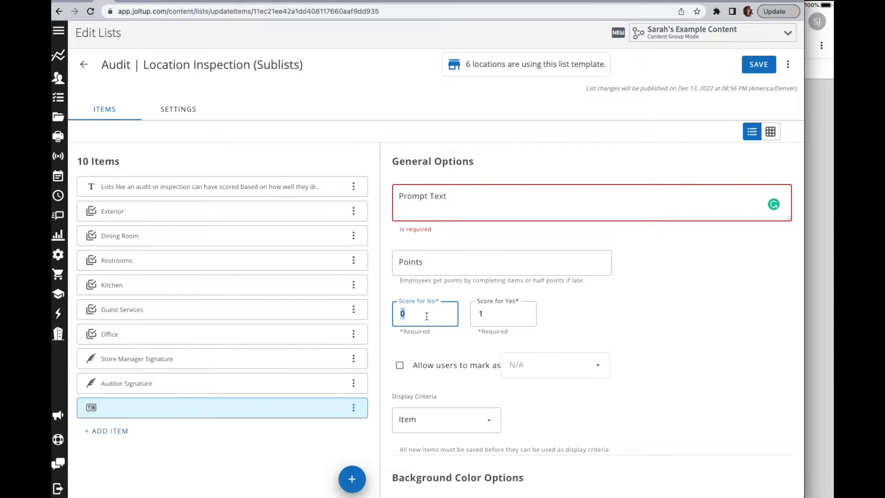
double_click(473, 314)
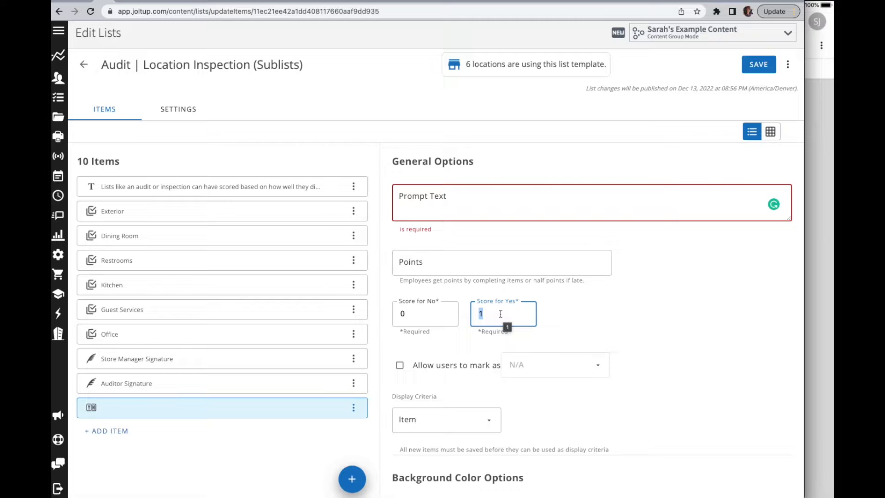
key("BackSpace")
type("5")
key("BackSpace")
type("0")
left_click(393, 313)
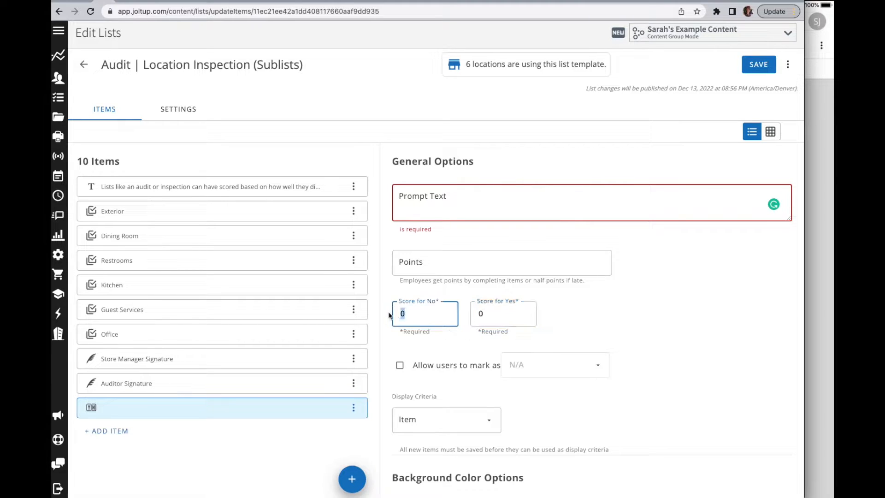
key("BackSpace")
type("5")
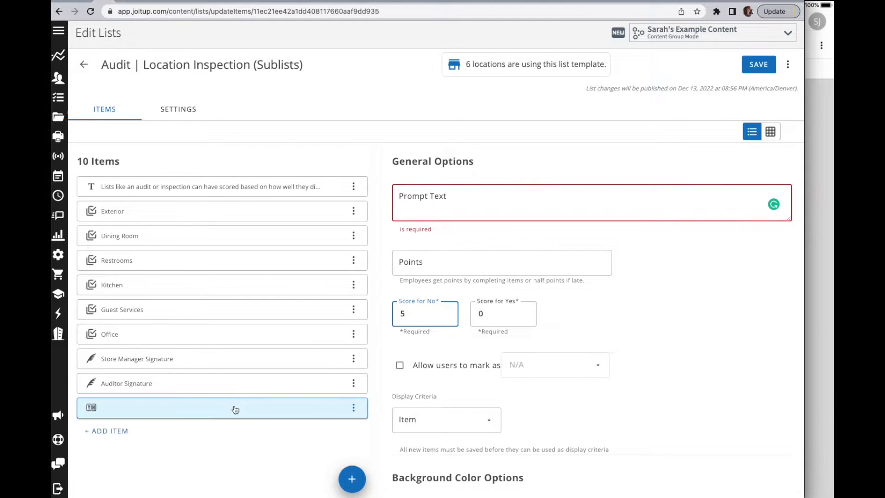
Add a Rating (1-5) item and a Multiple Choice item to the end of the audit list.
left_click(110, 431)
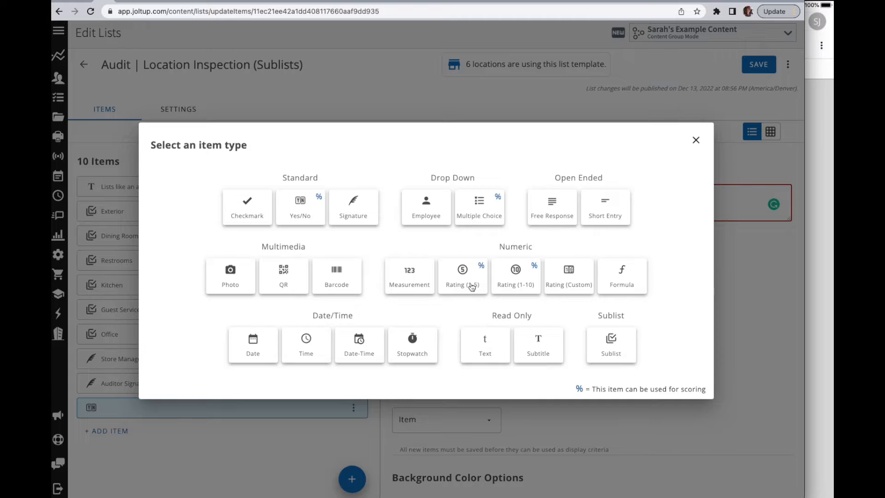
left_click(472, 283)
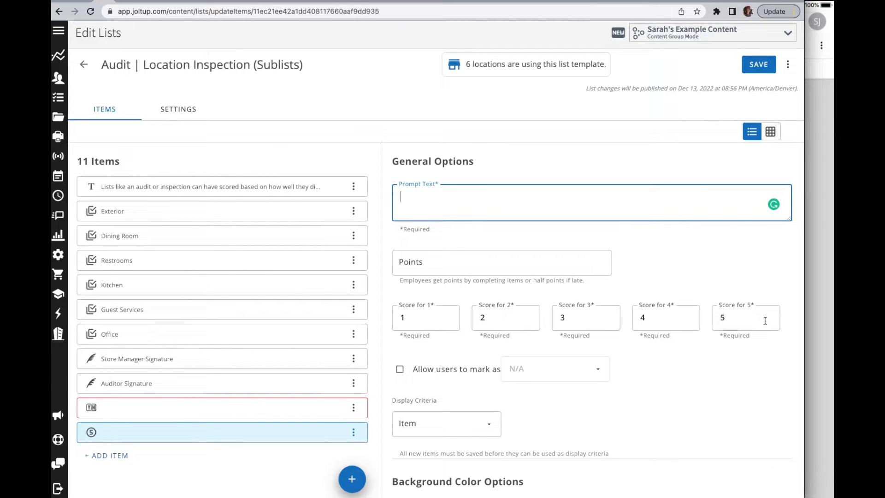
left_click(115, 456)
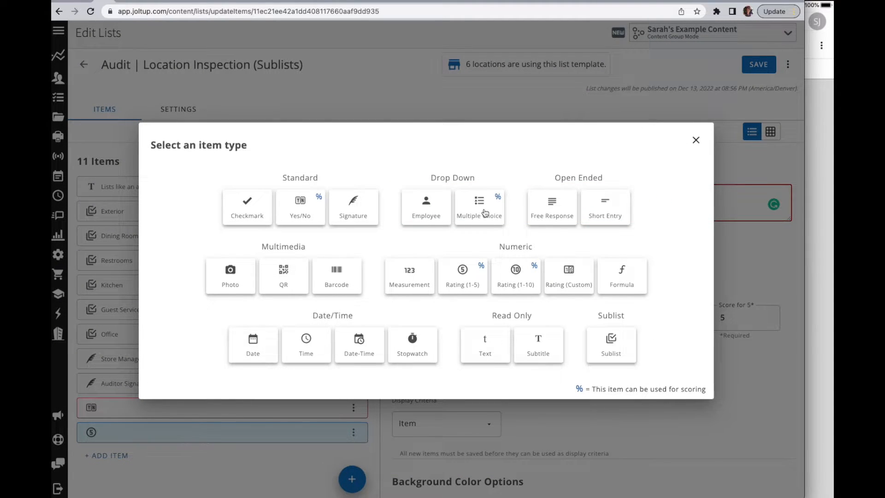
left_click(485, 212)
Add "Option 1" as a choice of the new multiple choice item.
scroll(532, 323, "down", 10)
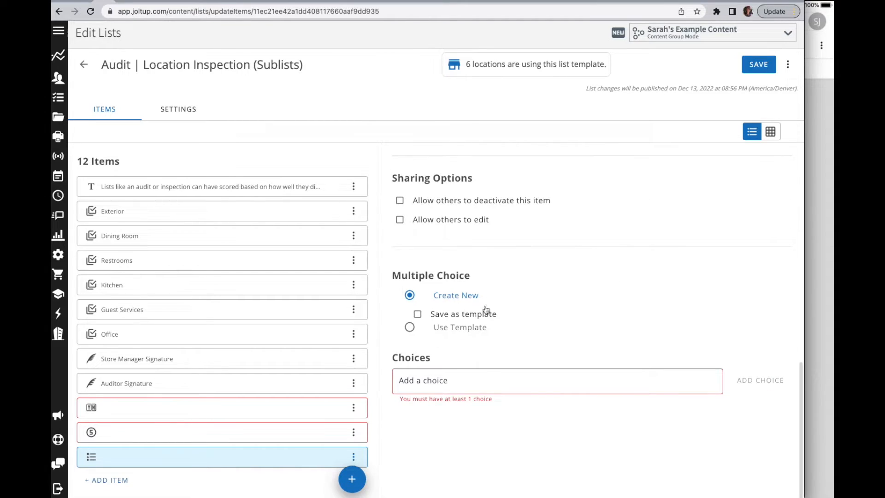
left_click(487, 382)
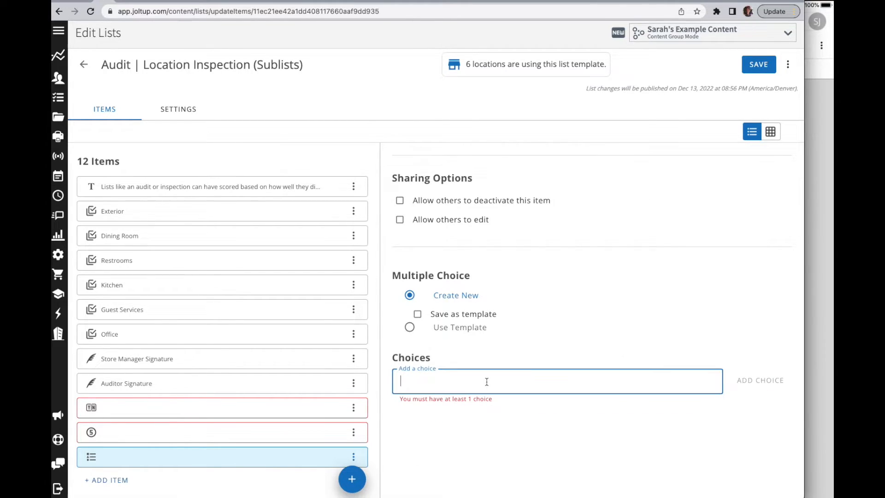
type("Option 1")
left_click(739, 386)
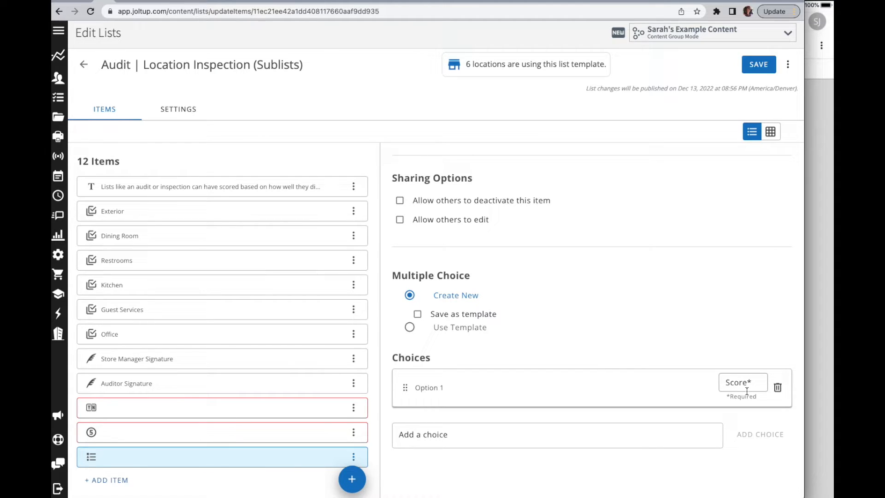
Switch to the Jolt tablet app and open the Exterior sublist of "Audit | Location Inspection (Sublists)".
left_click(814, 43)
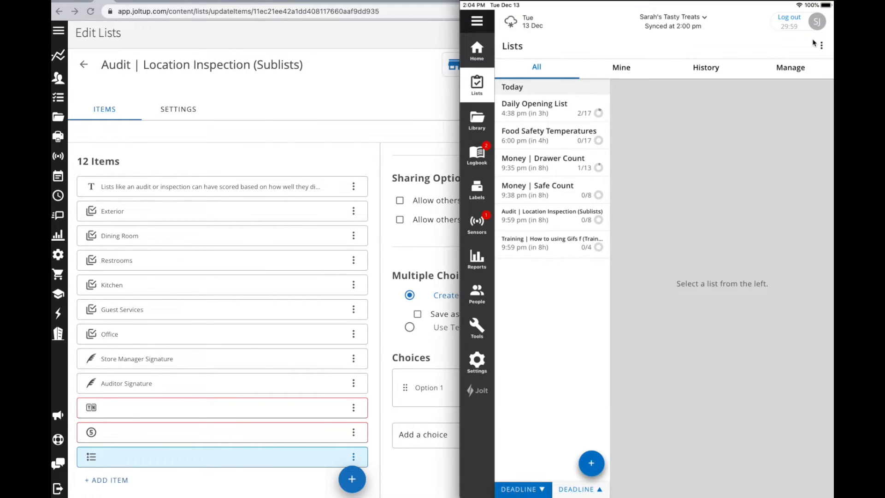
left_click(564, 219)
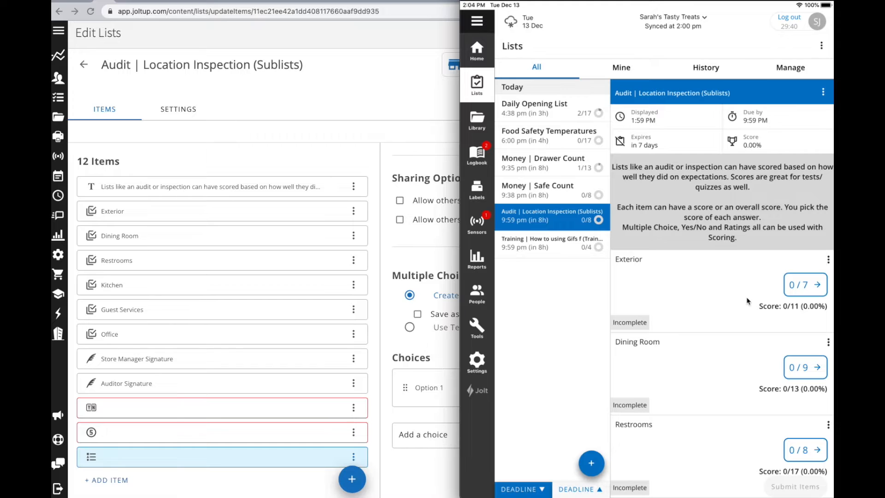
left_click(815, 294)
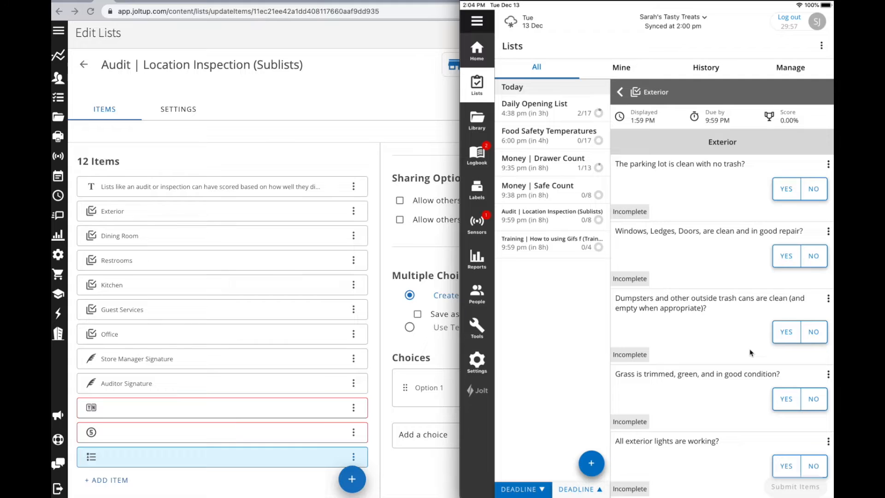
Answer Yes for the parking lot, No for windows, ledges and doors, and Yes for dumpsters, and go back to the main audit list.
left_click(793, 193)
left_click(813, 257)
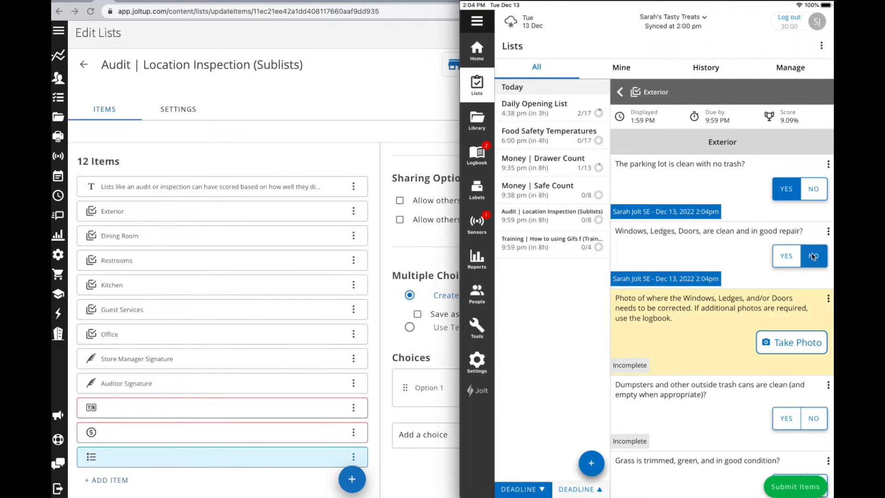
left_click(787, 418)
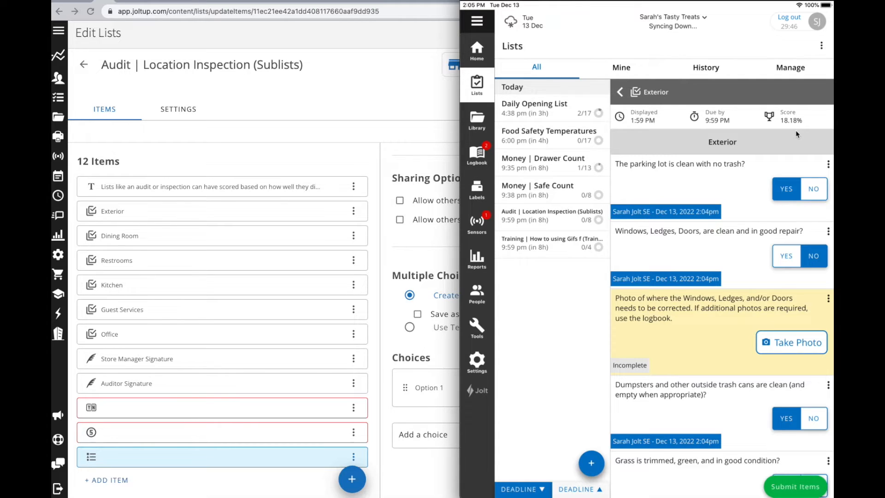
left_click(619, 92)
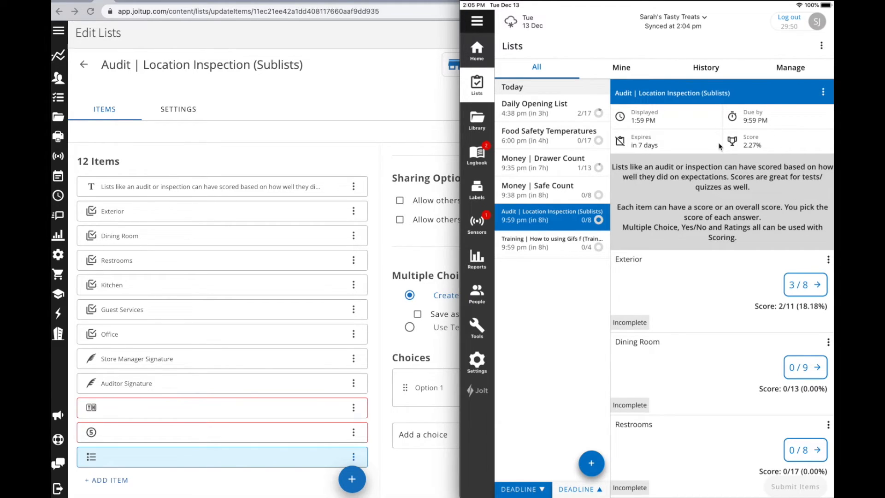
Open the training list on using Gifs and answer Yes to "Do we slice and cook wet mushrooms?".
left_click(569, 247)
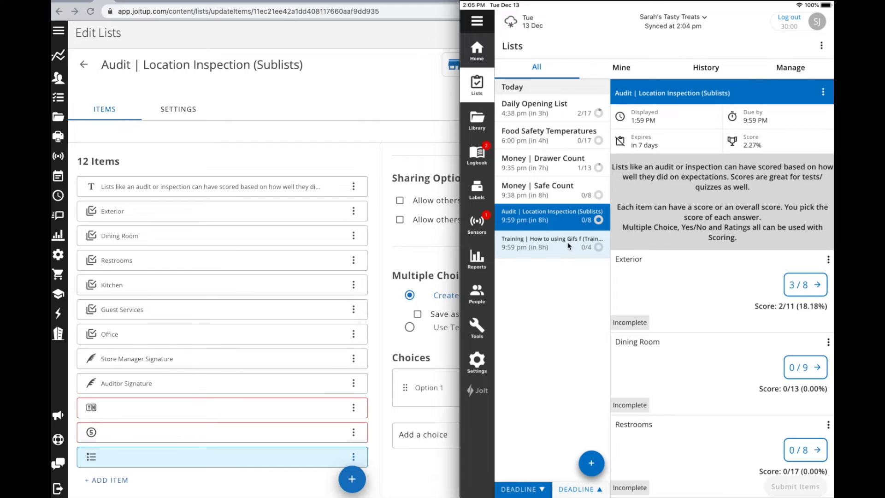
left_click_drag(713, 272, 719, 175)
left_click_drag(736, 341, 746, 221)
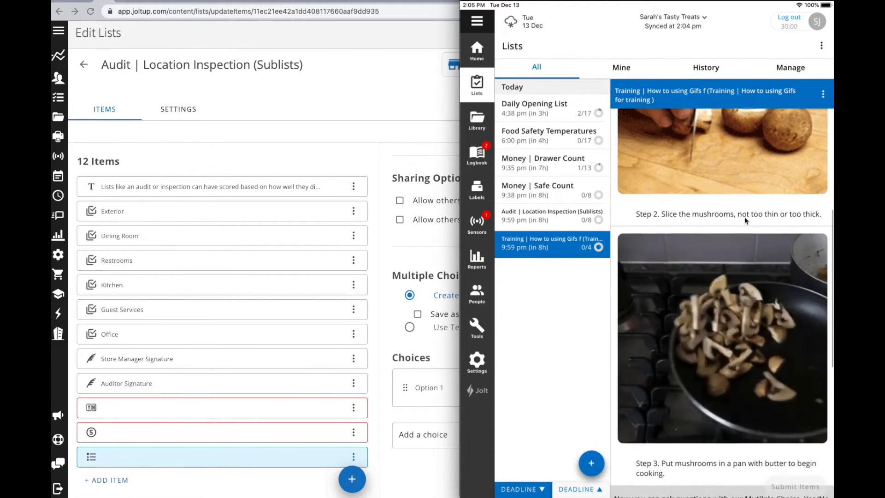
left_click_drag(736, 384, 731, 290)
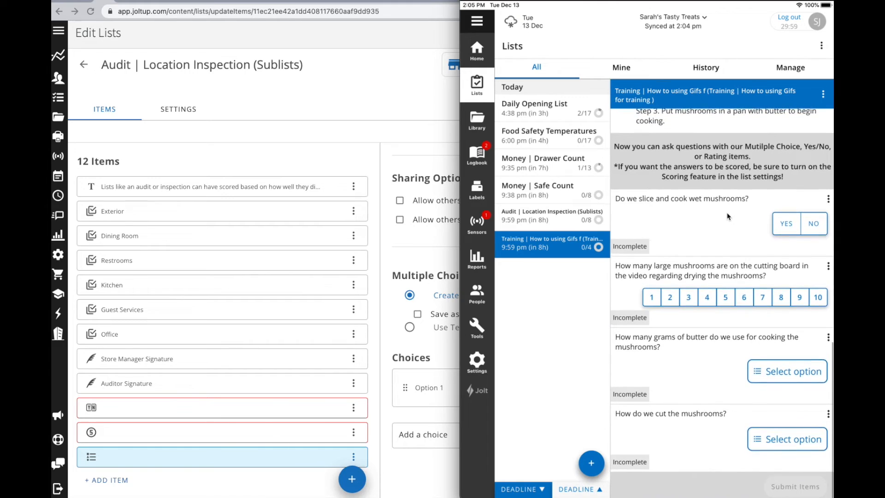
left_click(785, 232)
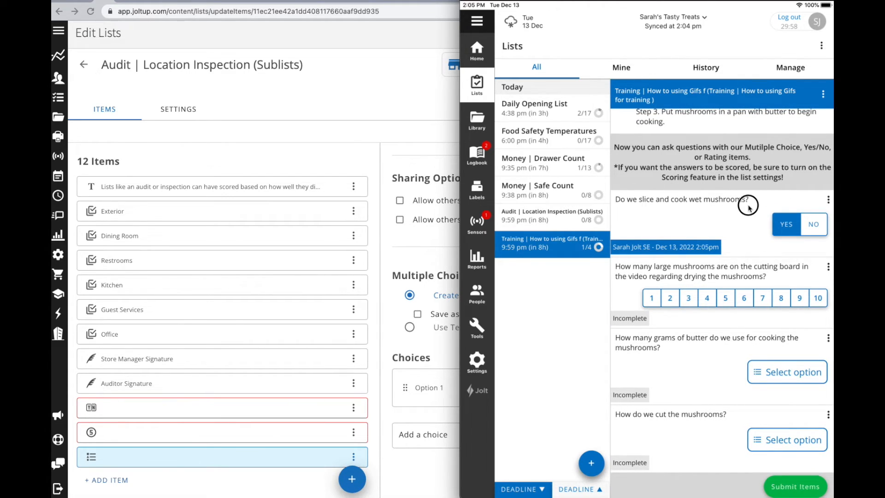
Check the training list's score and change the answer to "Do we slice and cook wet mushrooms?" to No.
scroll(748, 208, "up", 15)
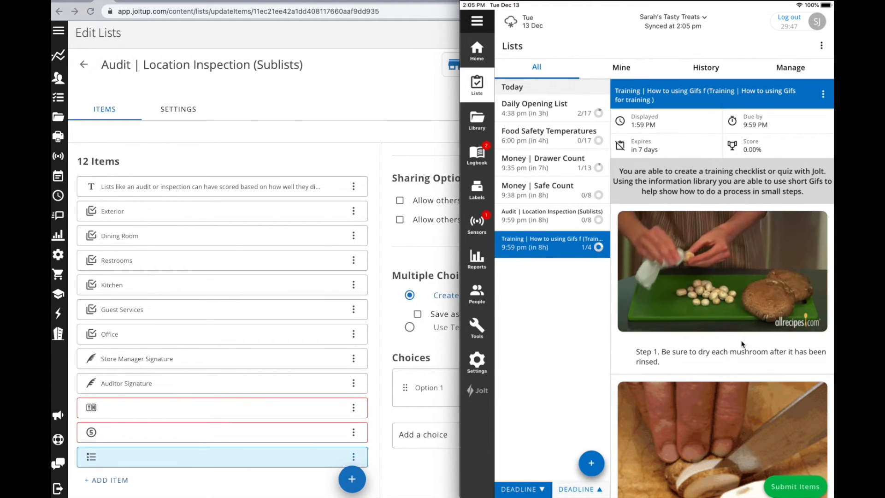
scroll(743, 343, "down", 12)
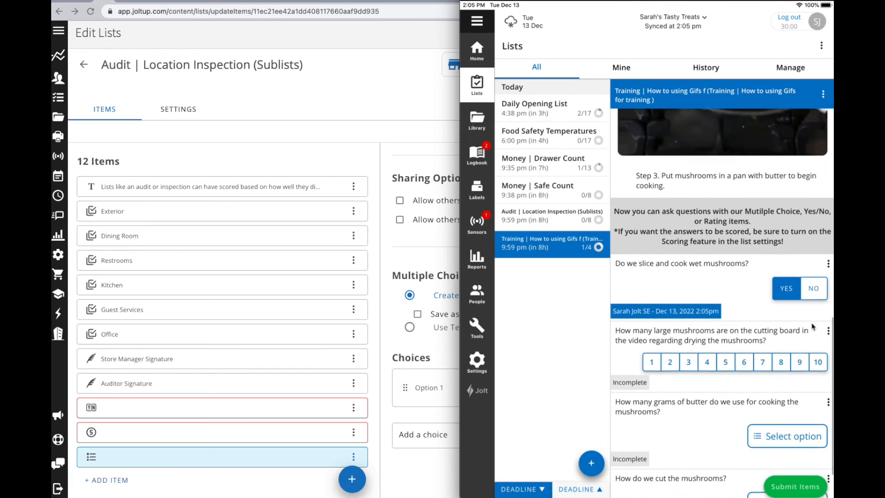
left_click(814, 253)
left_click_drag(786, 228, 784, 393)
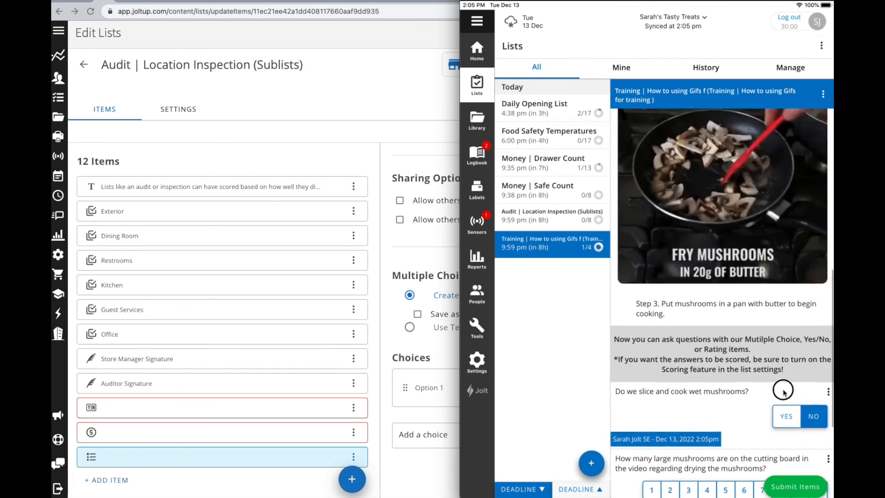